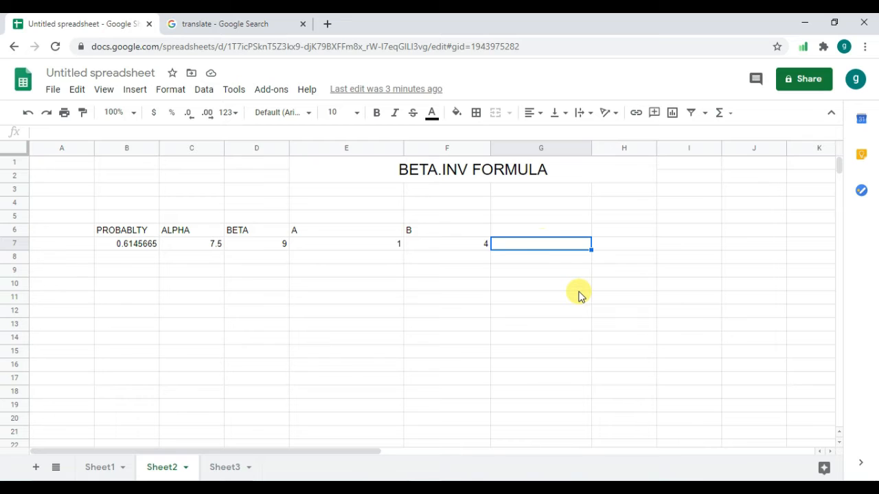
Enter the formula =BETA.INV(B7,C7,D7,E7,F7) in cell G7 of Sheet2.
text(=)
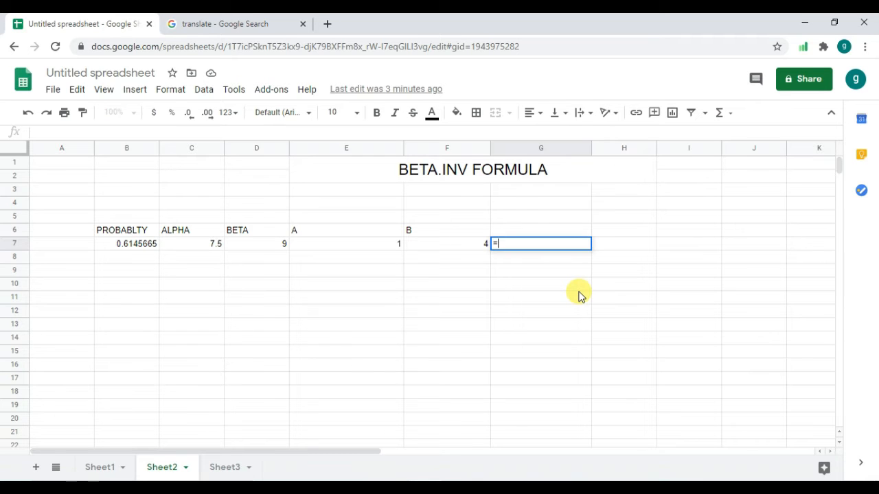
text(BE)
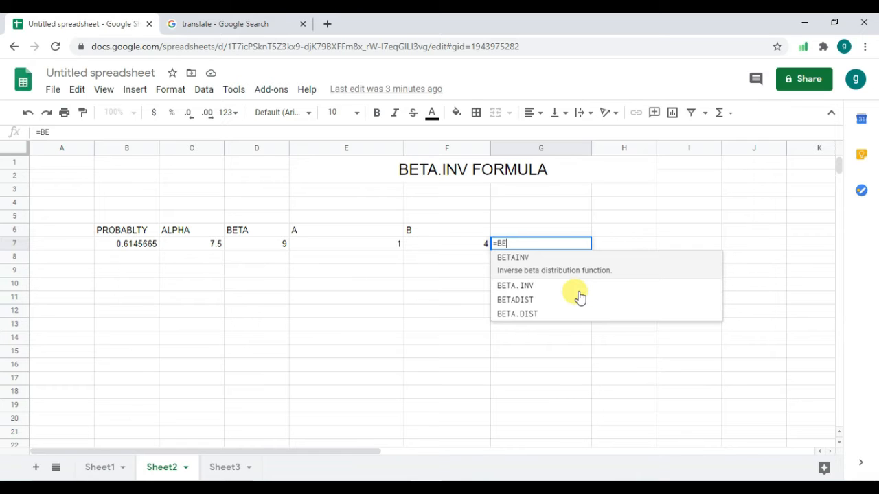
key(Down)
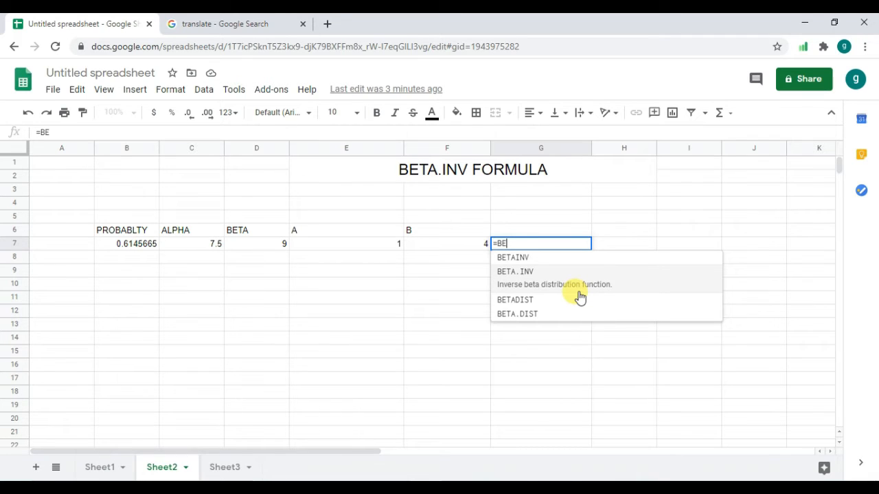
key(Tab)
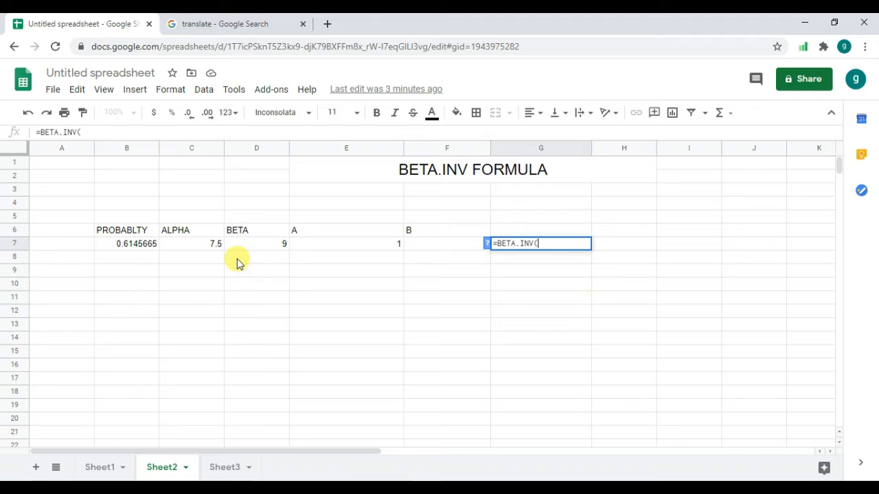
click(135, 247)
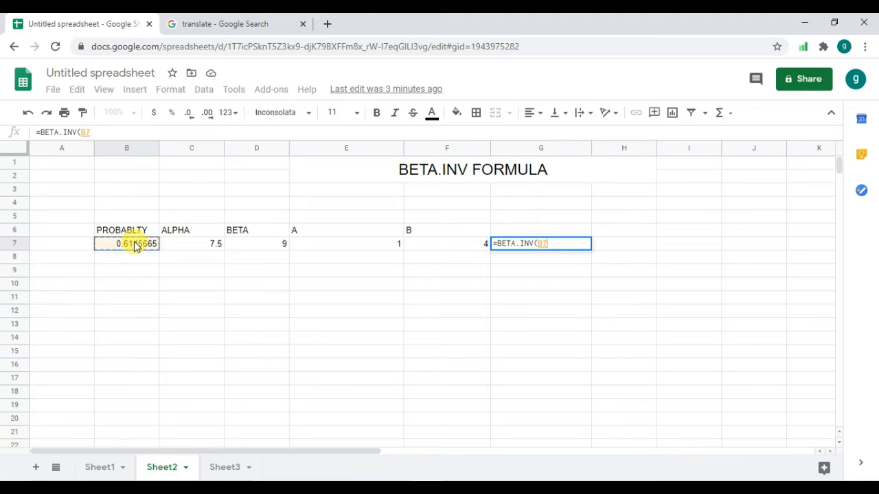
text(,)
click(202, 247)
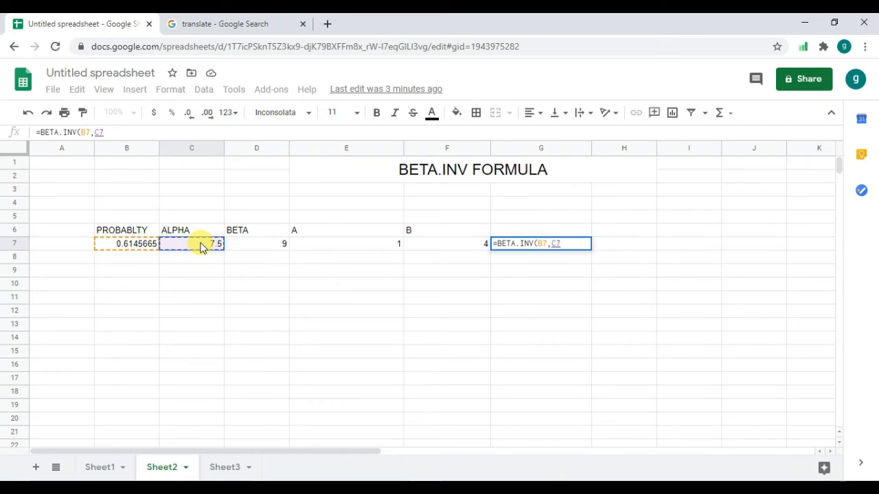
text(,)
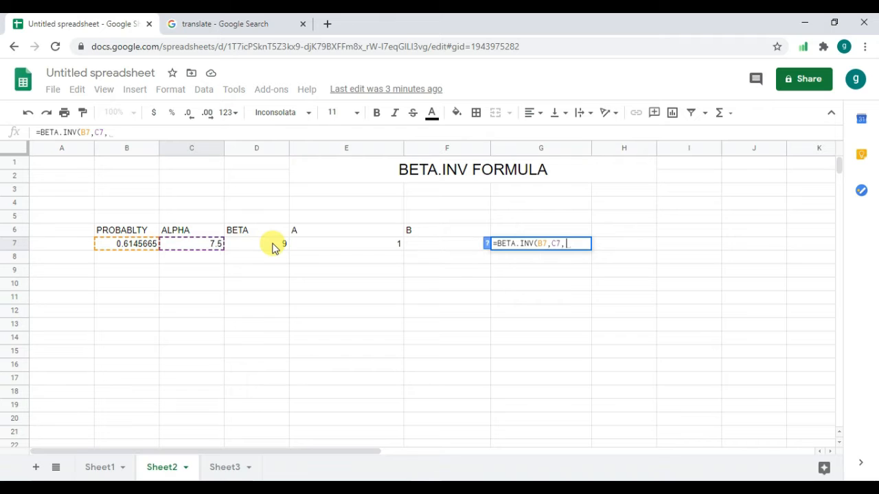
click(273, 248)
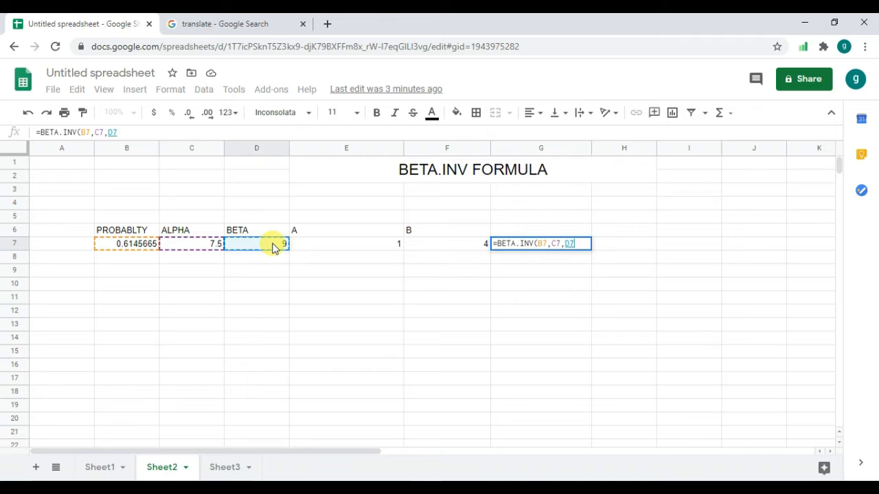
text(,)
click(324, 250)
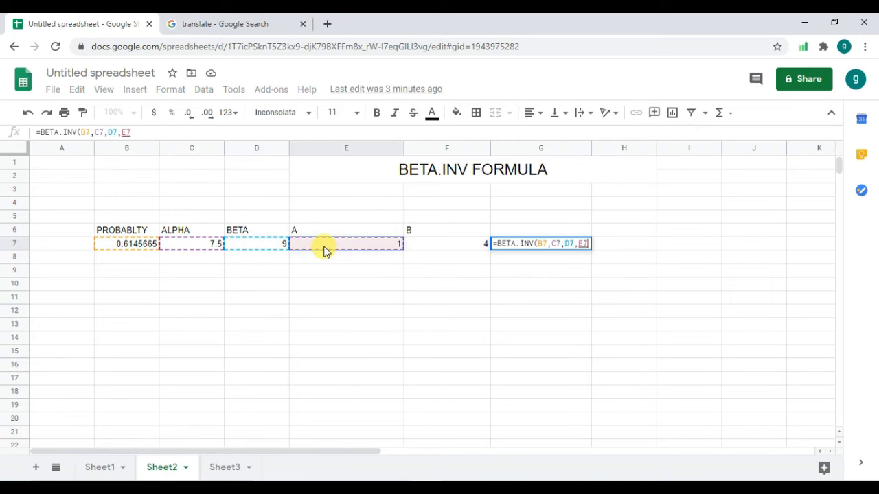
text(,)
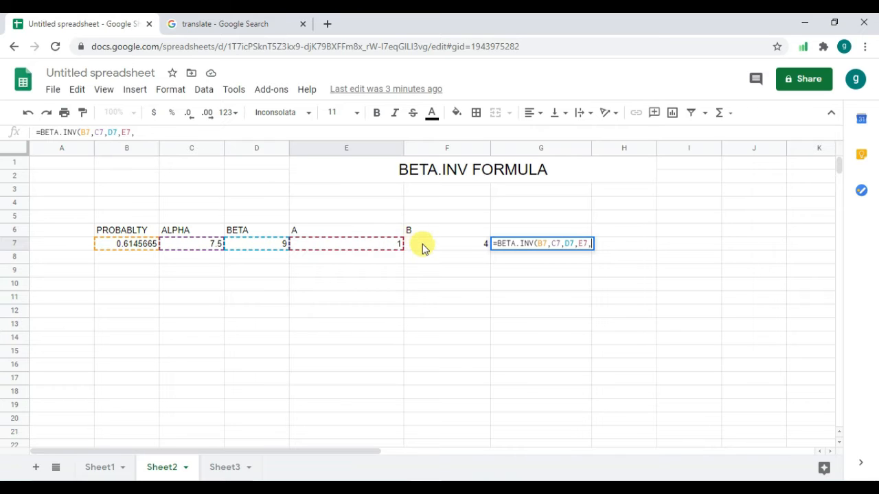
click(422, 250)
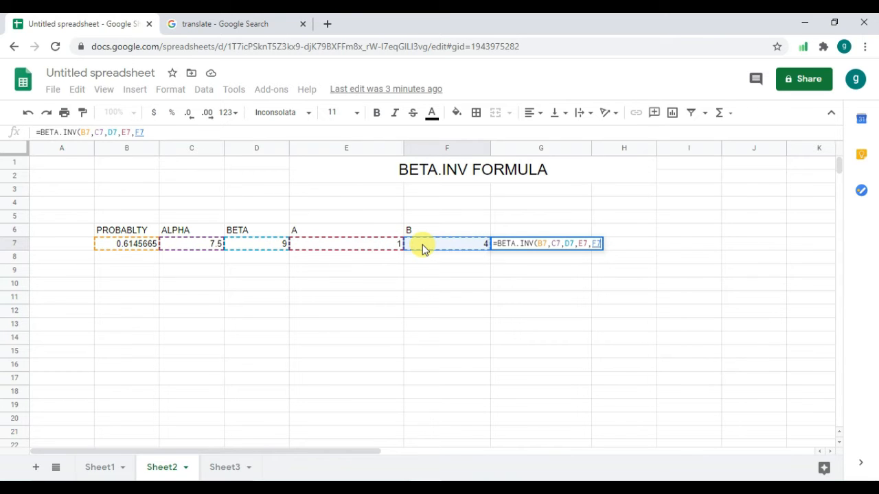
text())
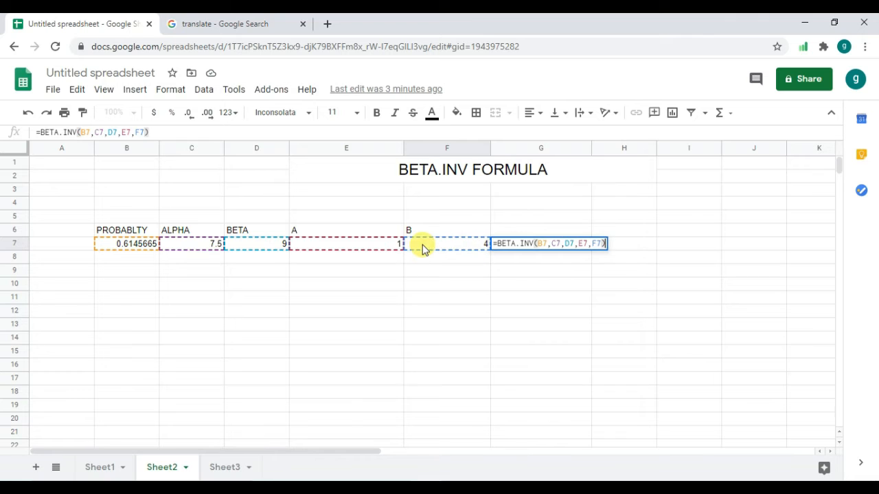
key(Return)
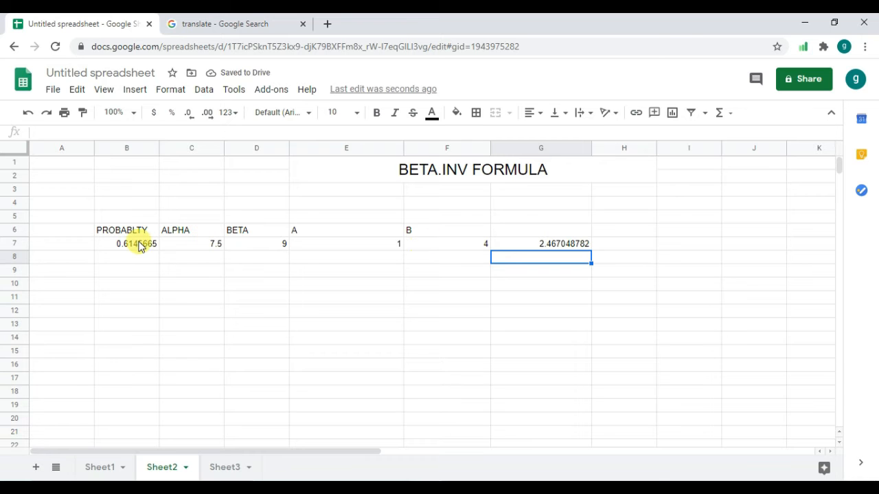
Copy the ALPHA, BETA, A and B headers with their values, range C6:F7 on Sheet2.
drag(192, 232, 440, 248)
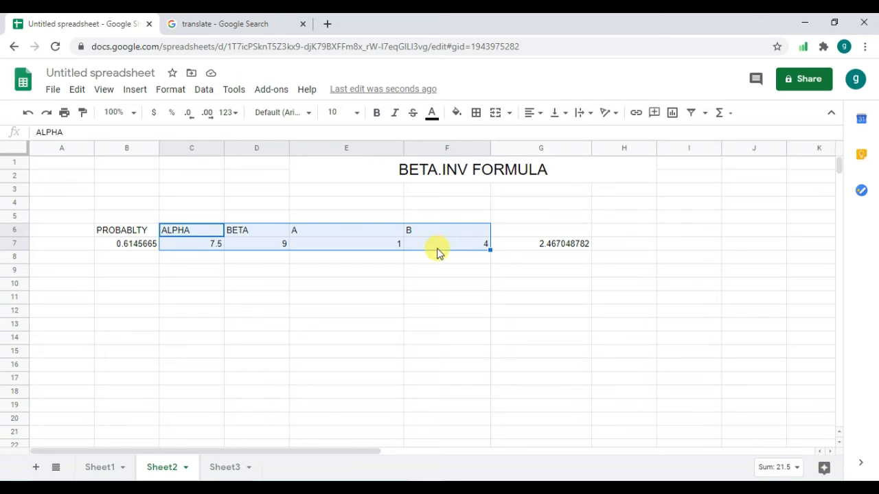
key(ctrl+c)
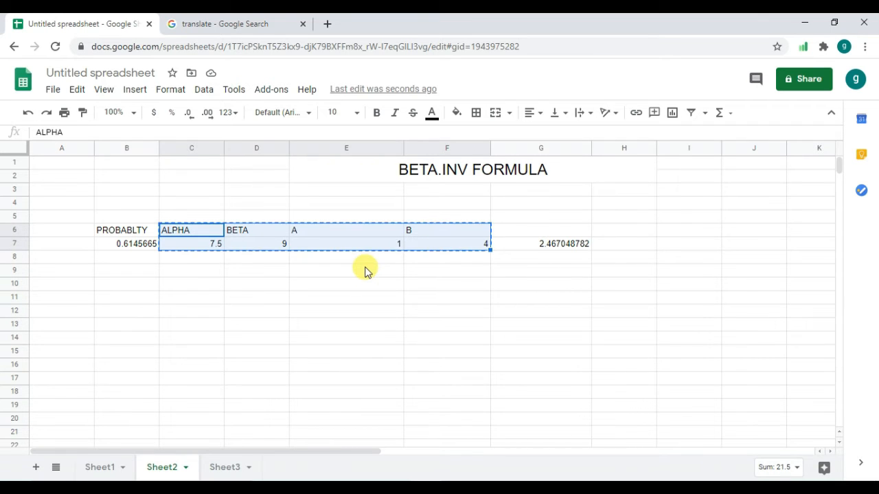
click(364, 271)
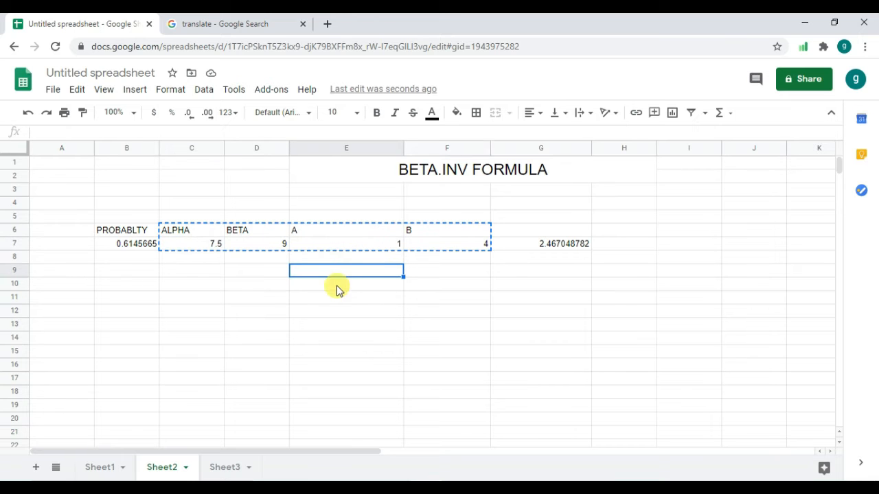
Clear the BASE FORMULA table on Sheet1 and enter the title "BETA DIST FORMULA" in its merged heading cell.
click(98, 470)
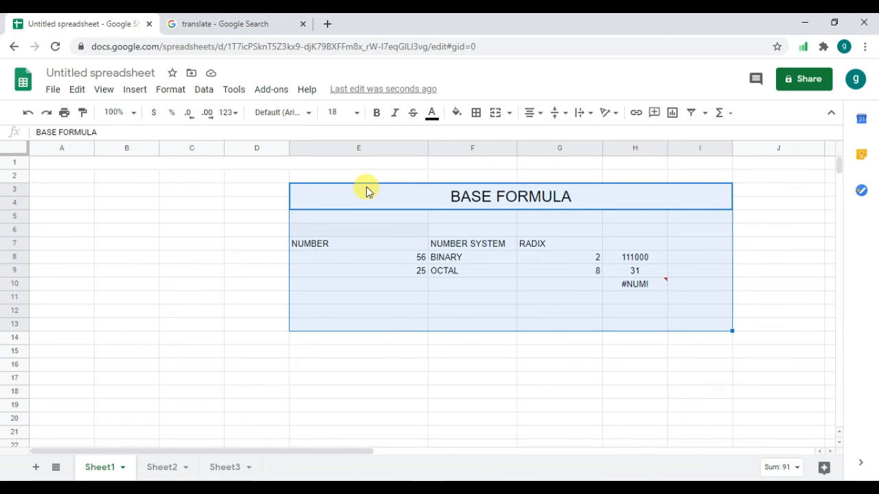
key(Delete)
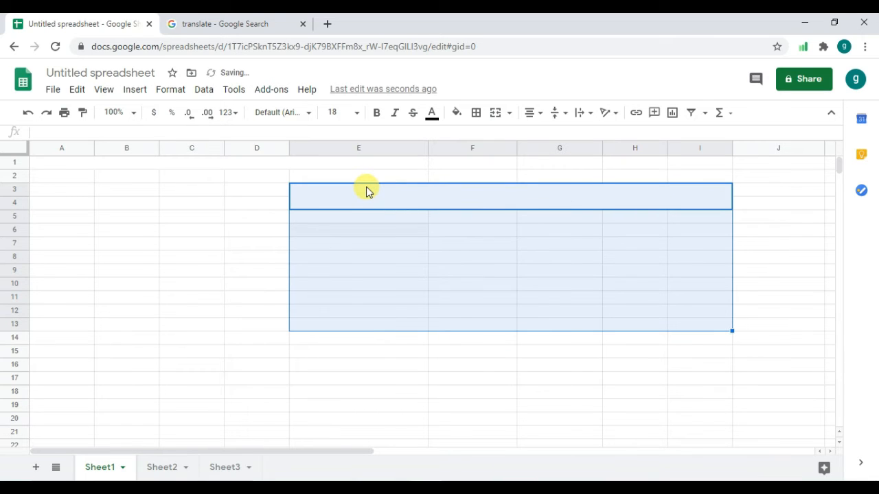
click(410, 200)
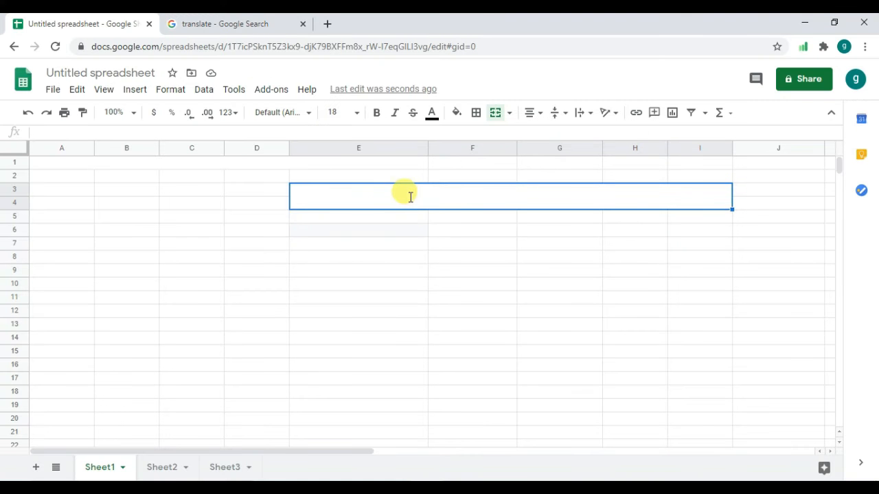
text(BE)
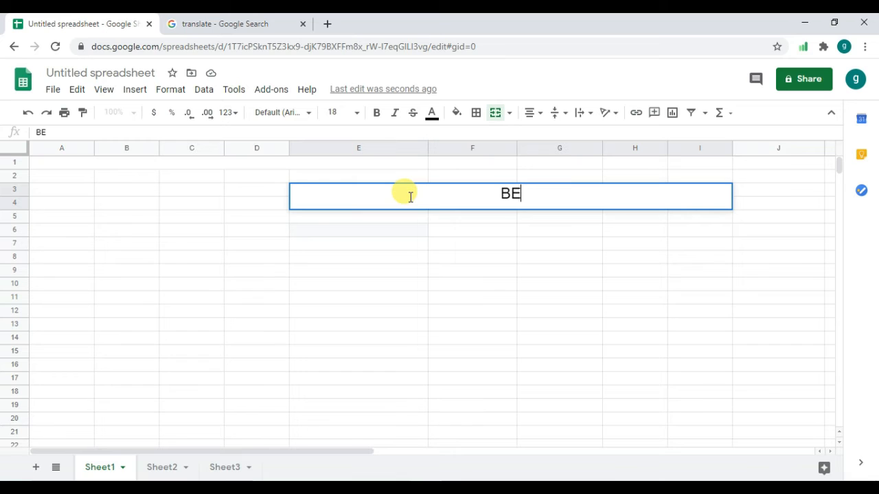
text(TA D)
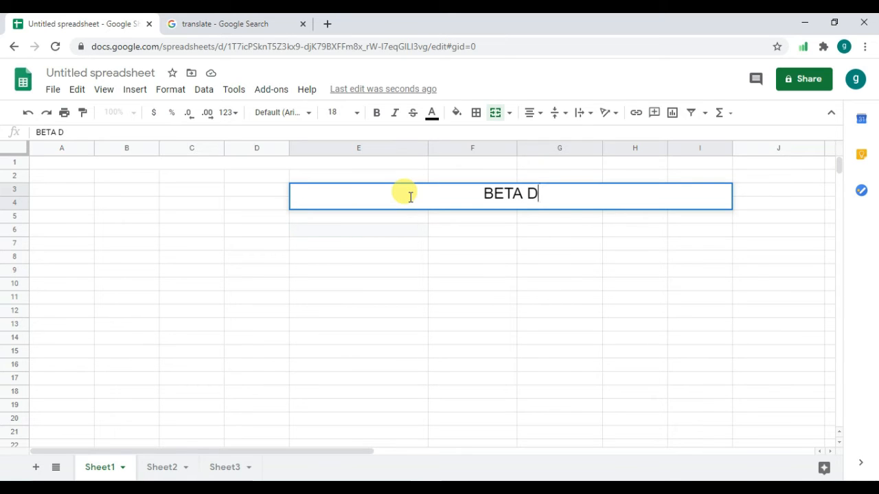
text(ST)
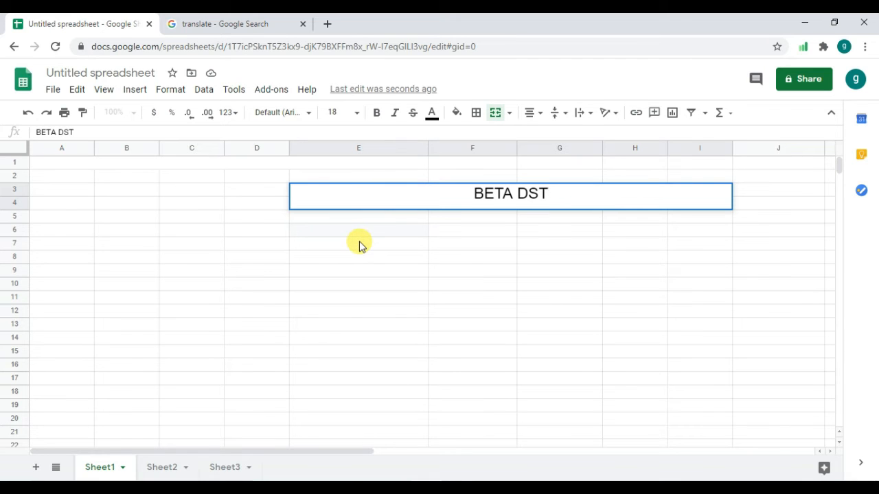
key(BackSpace)
key(BackSpace)
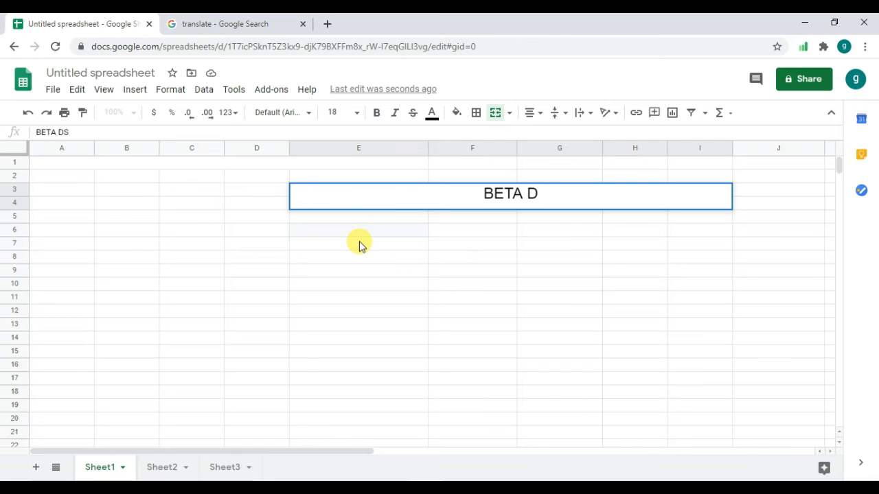
text(I)
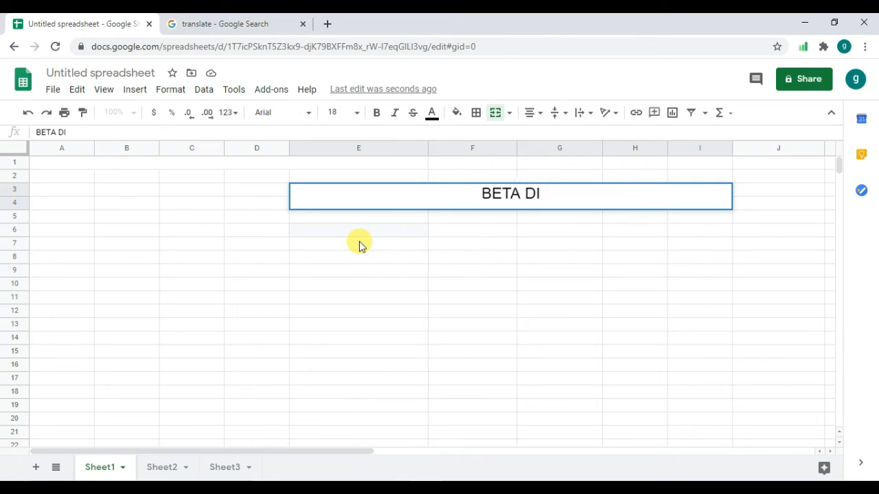
text(ST)
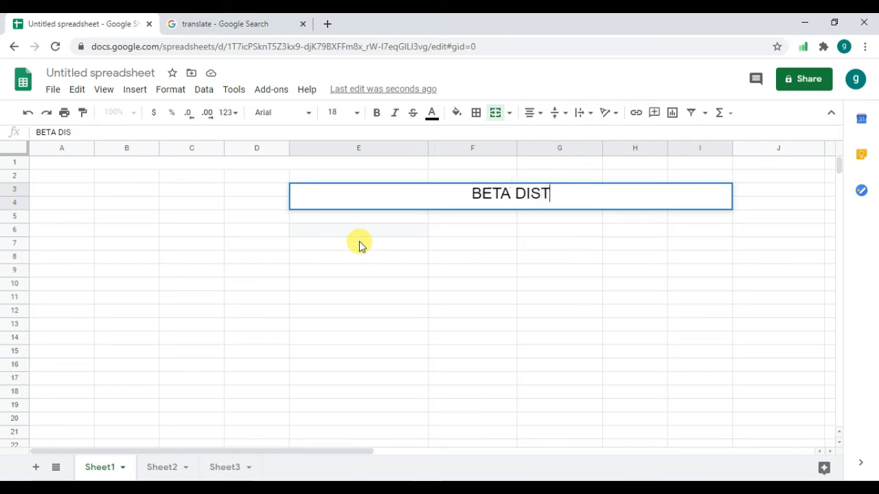
text( FO)
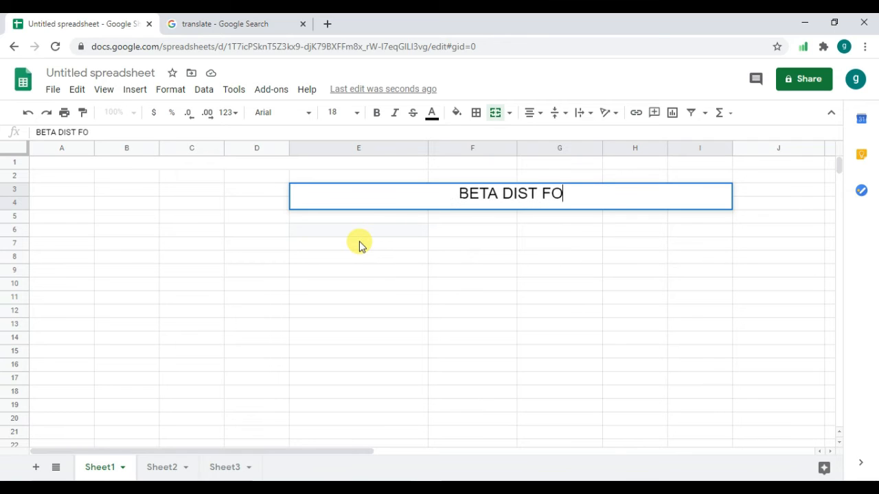
text(RMULA)
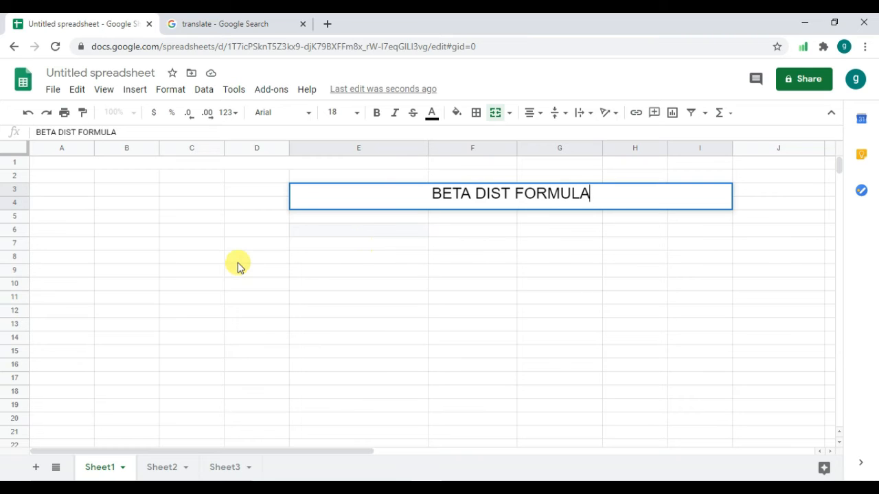
Paste the copied ALPHA, BETA, A and B headers and values into Sheet1 starting at cell C8.
click(171, 257)
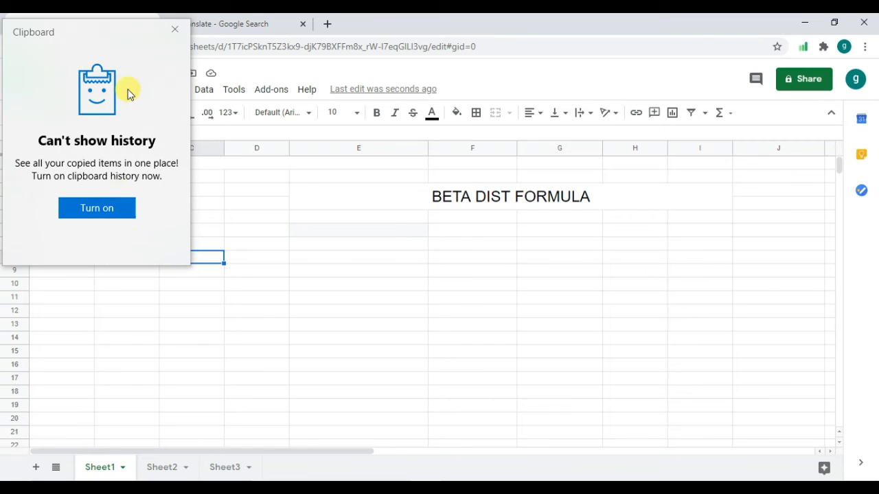
click(172, 33)
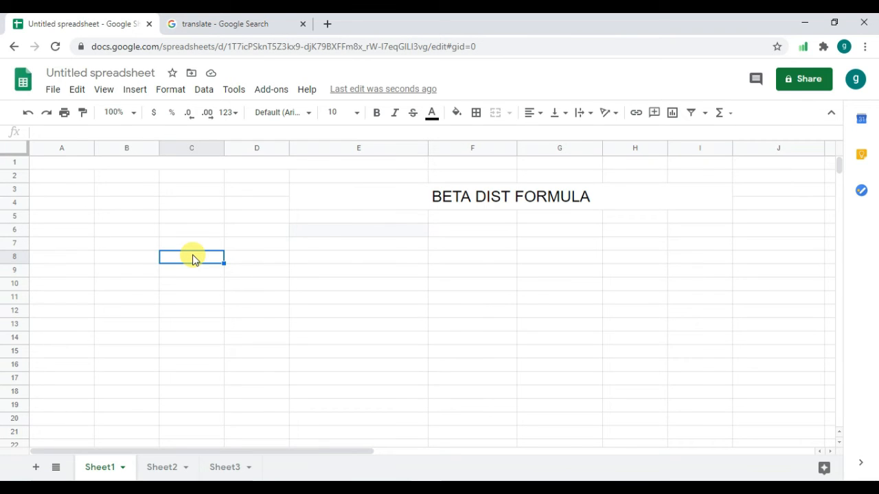
key(ctrl+v)
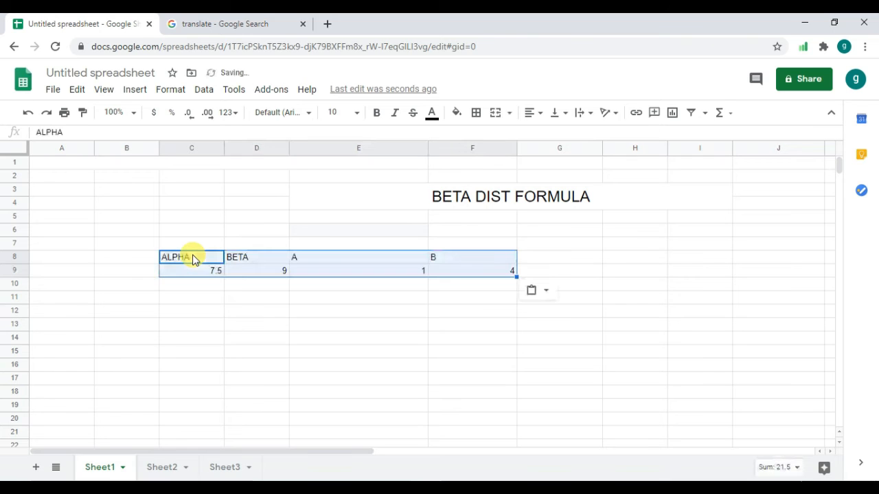
Add an X header in cell B8 with the value 3 below it in B9.
click(134, 258)
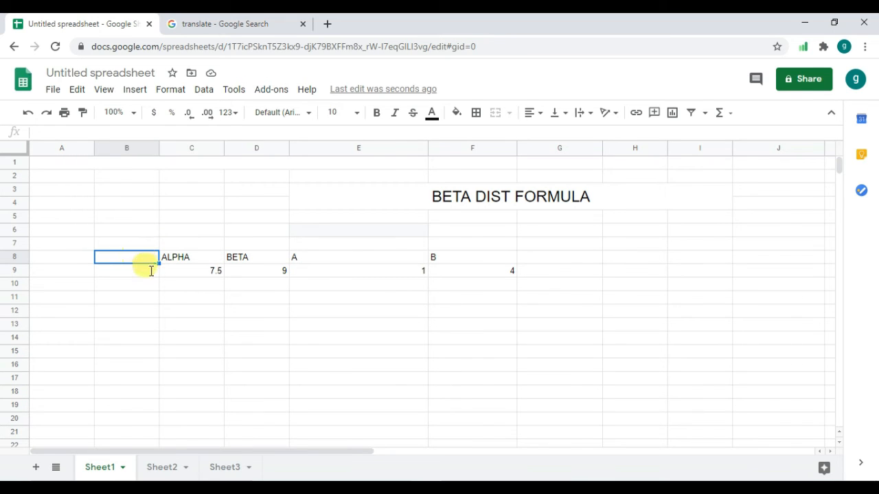
text(X)
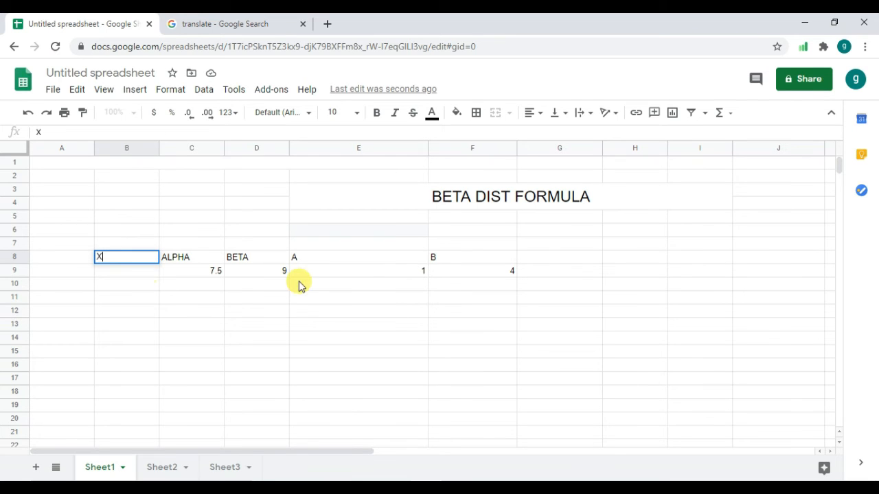
key(Return)
text(3)
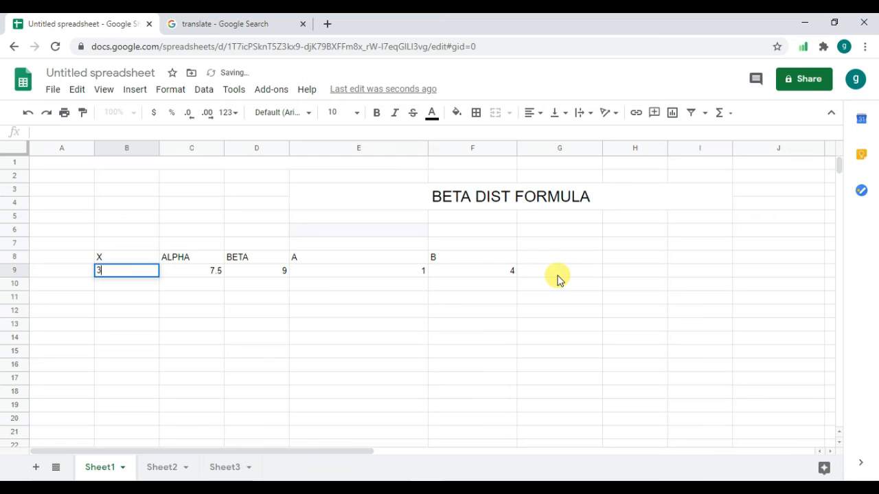
click(558, 278)
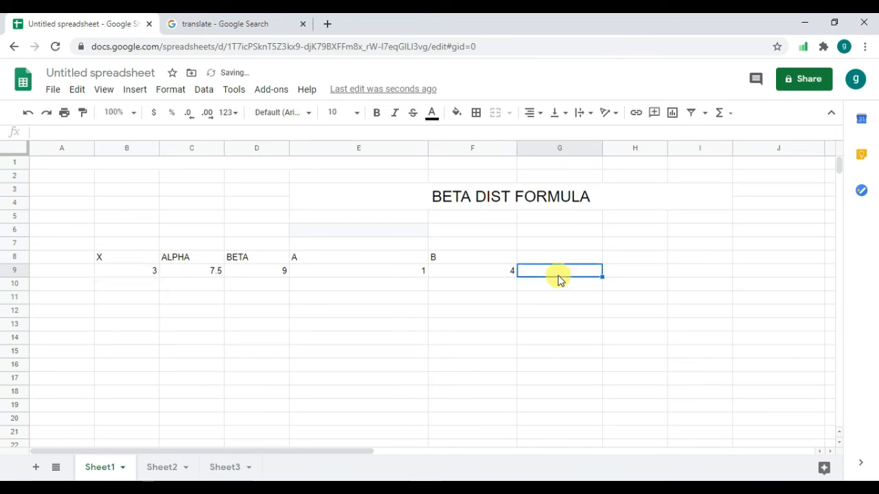
text(=)
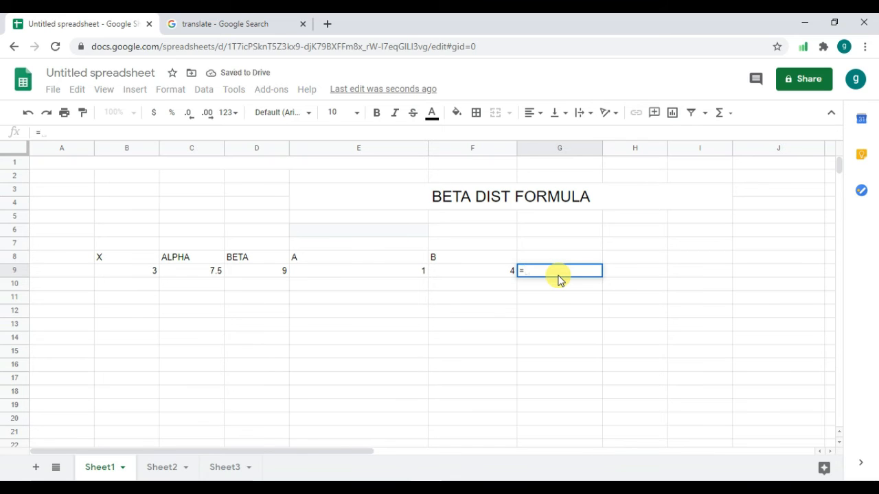
text(BET)
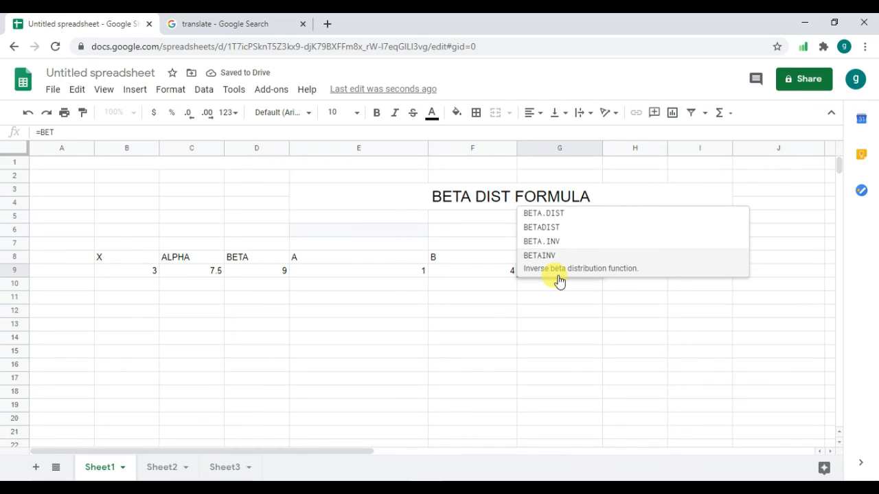
text(A)
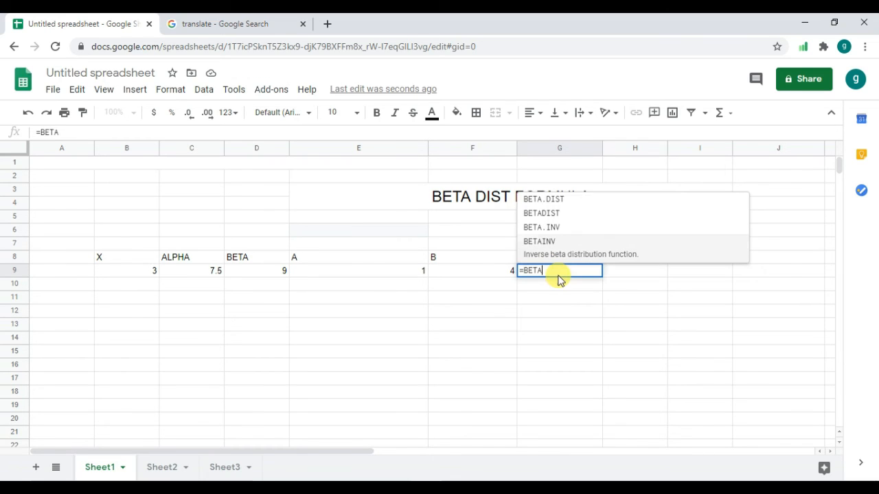
click(569, 206)
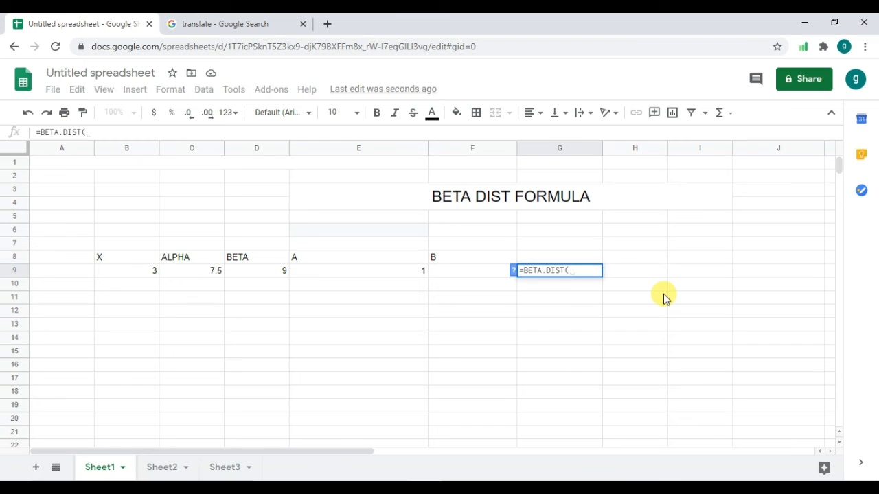
key(BackSpace)
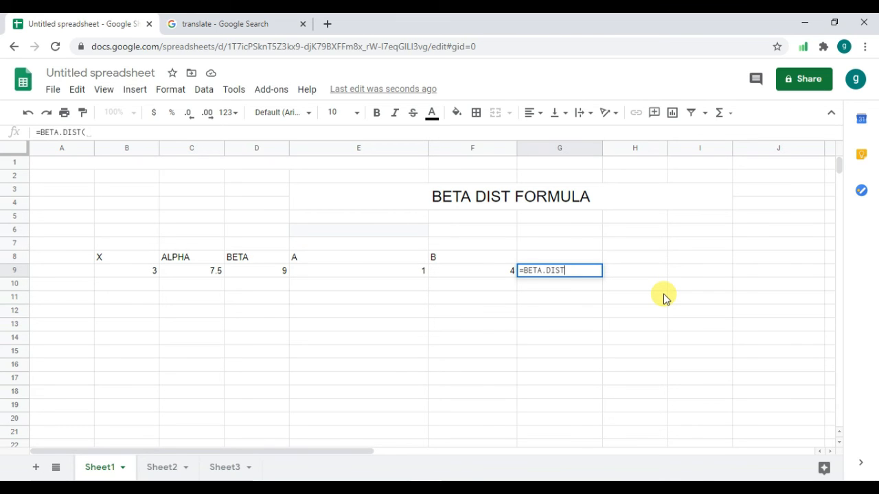
key(BackSpace)
key(BackSpace)
key(BackSpace)
key(BackSpace)
key(BackSpace)
key(BackSpace)
key(BackSpace)
key(BackSpace)
key(BackSpace)
key(BackSpace)
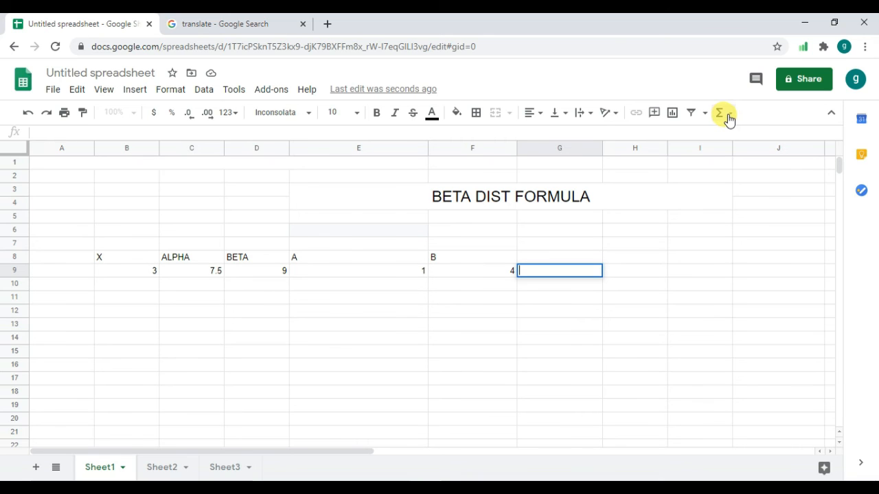
Insert the BETADIST function into cell G9 from the complete list of functions.
click(726, 118)
click(726, 118)
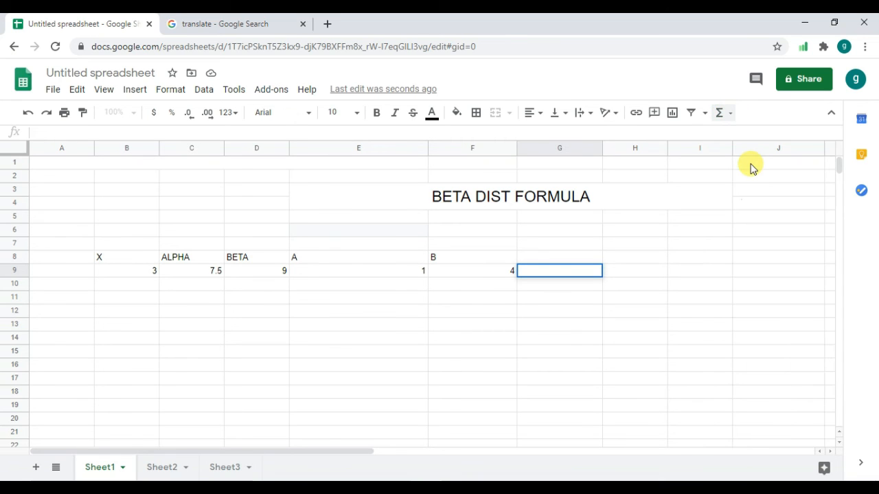
click(726, 117)
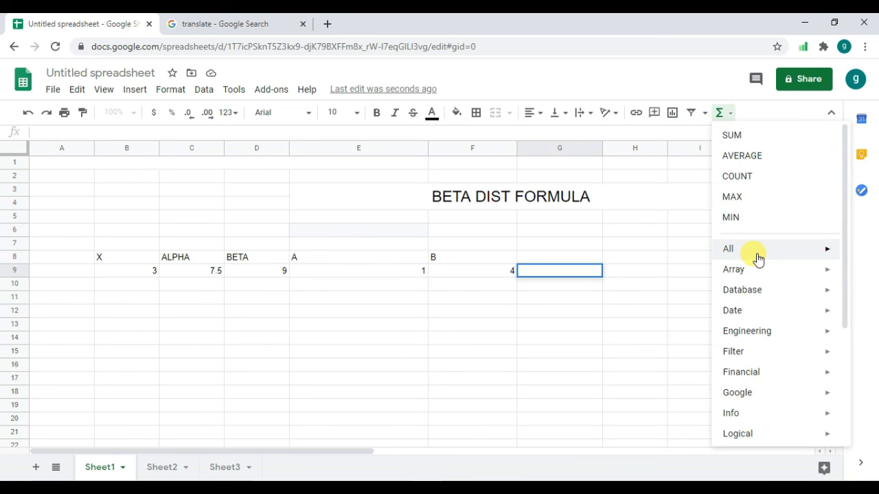
mouse_move(758, 257)
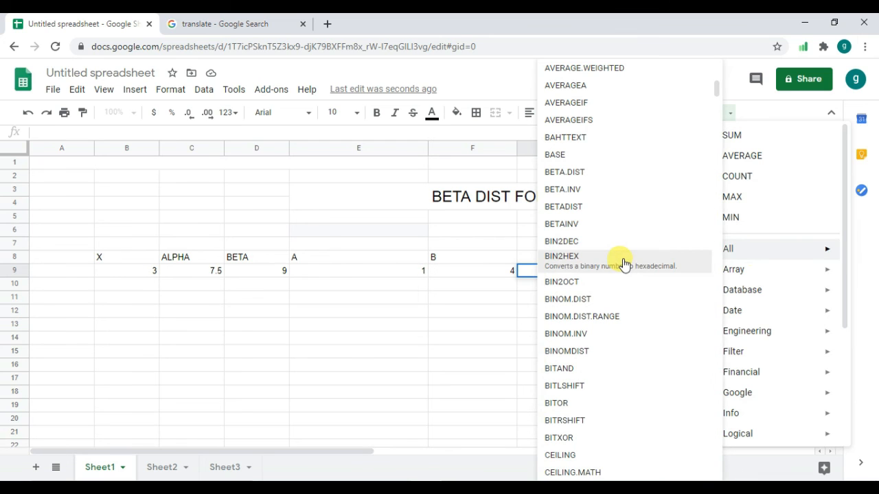
click(593, 213)
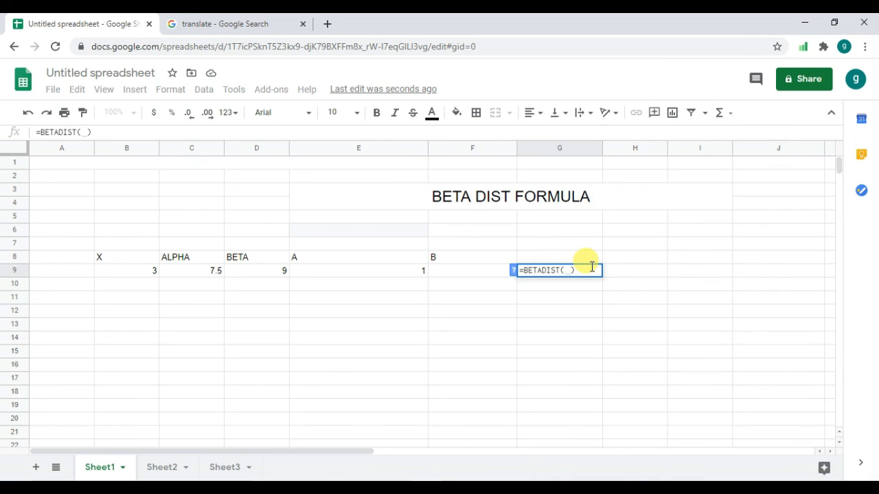
Complete the formula in G9 as =BETADIST(B9,C9,D9,E9,F9), referencing the X, ALPHA, BETA, A and B values.
click(136, 274)
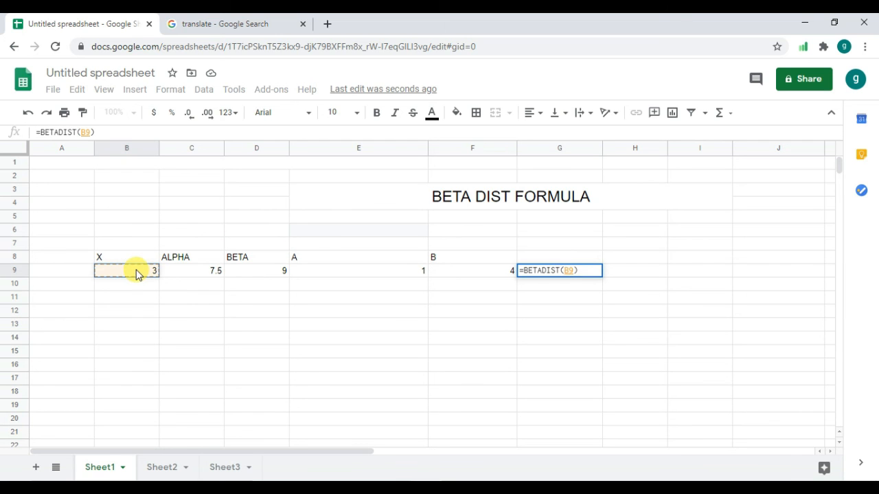
text(,)
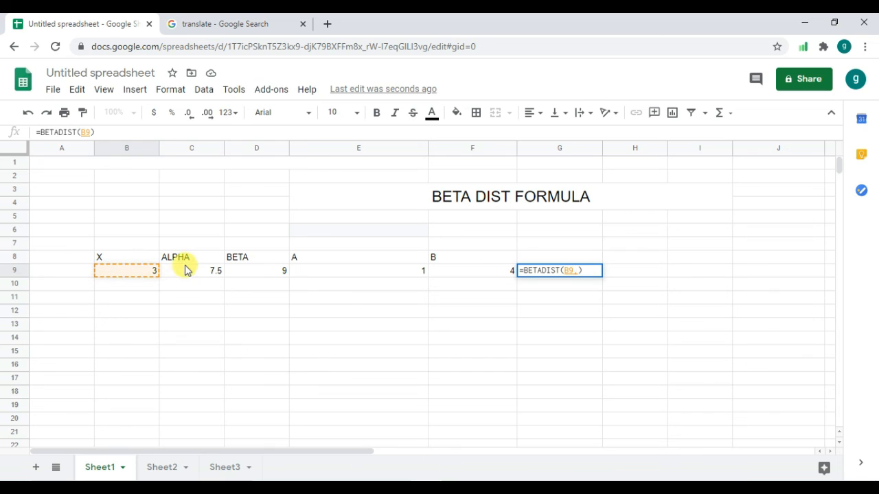
click(185, 263)
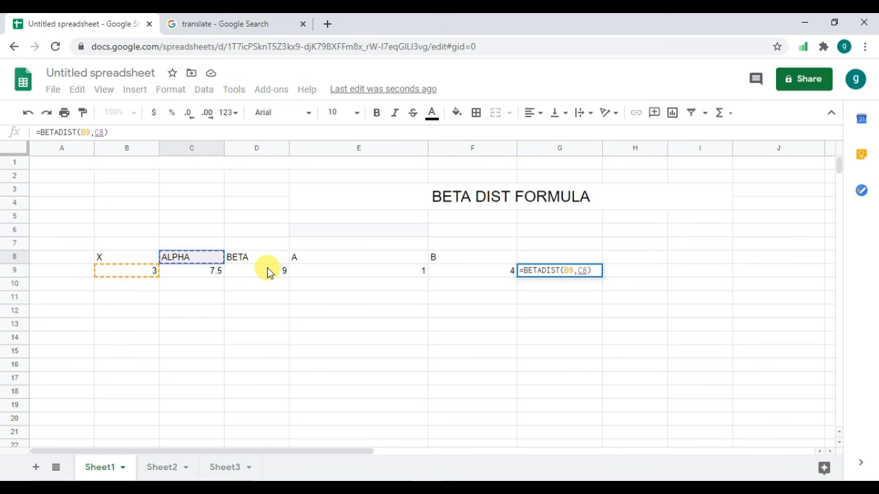
click(182, 274)
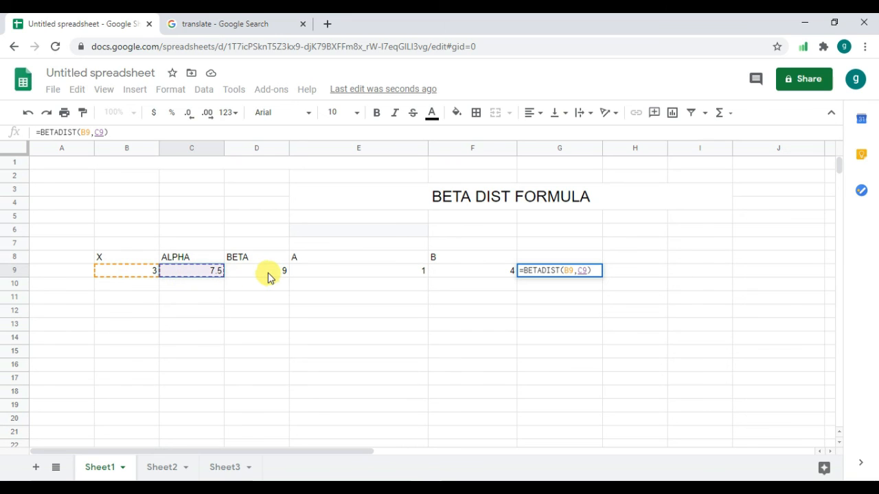
text(,)
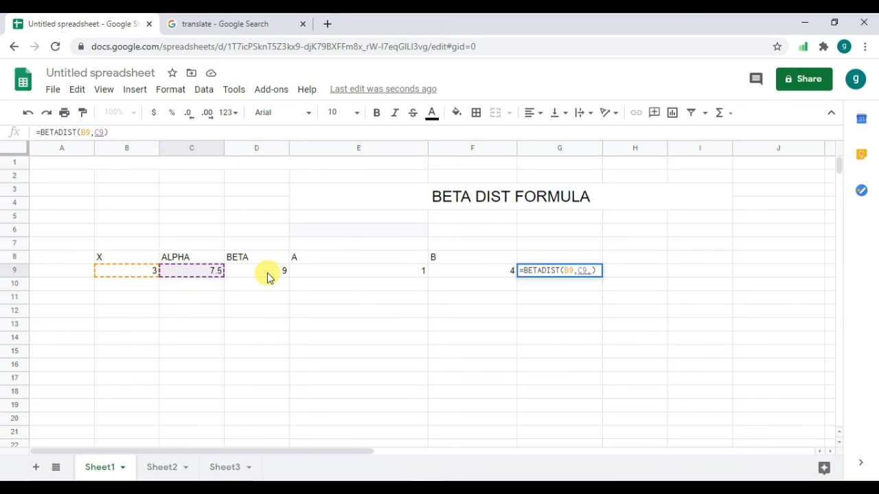
click(268, 275)
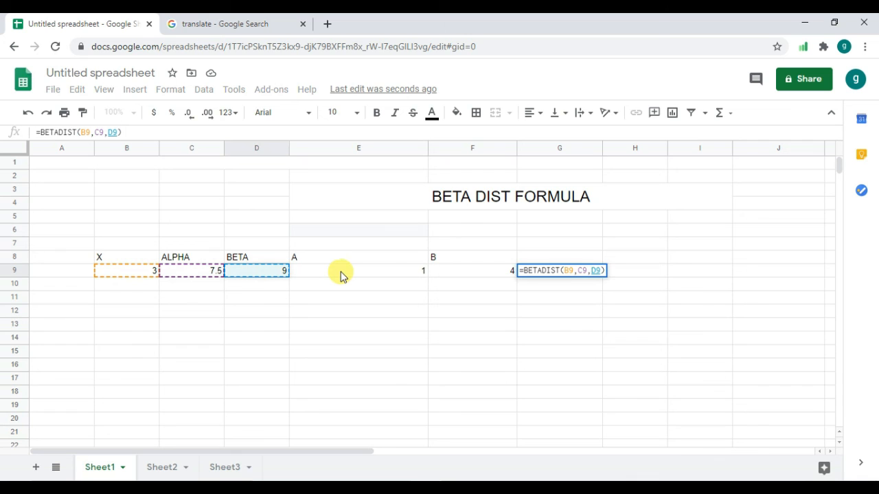
text(,)
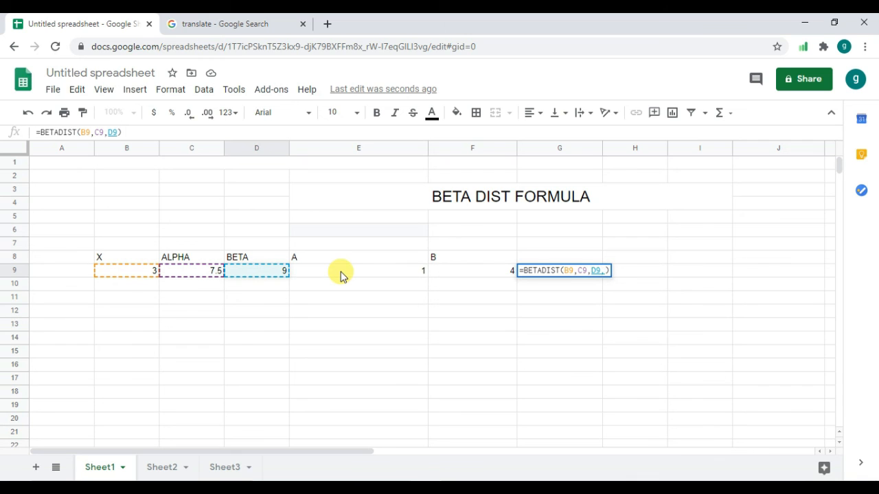
click(424, 275)
text(,)
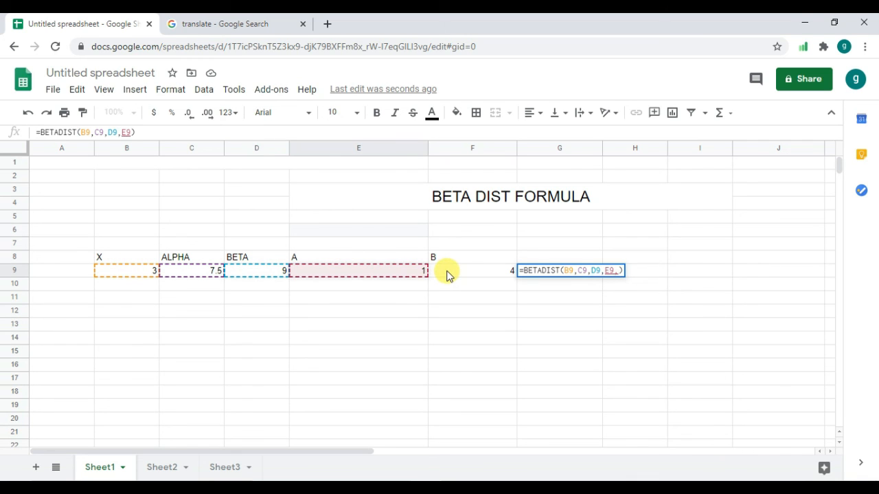
click(445, 273)
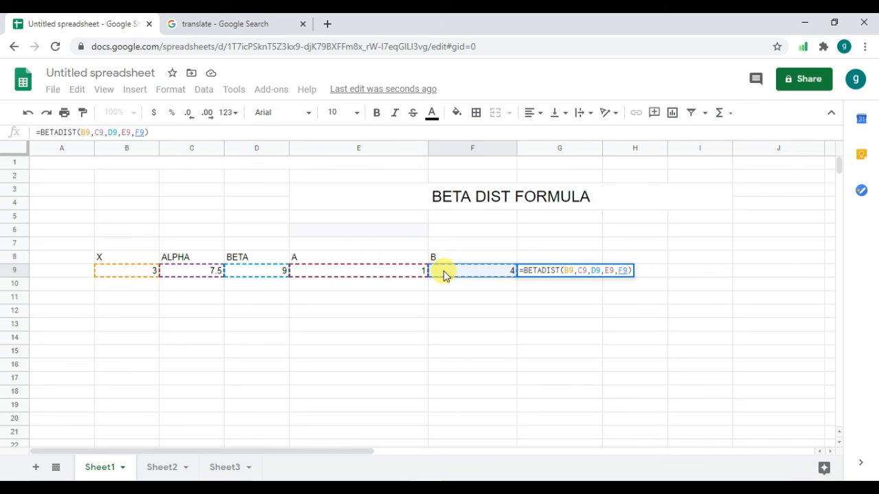
key(Return)
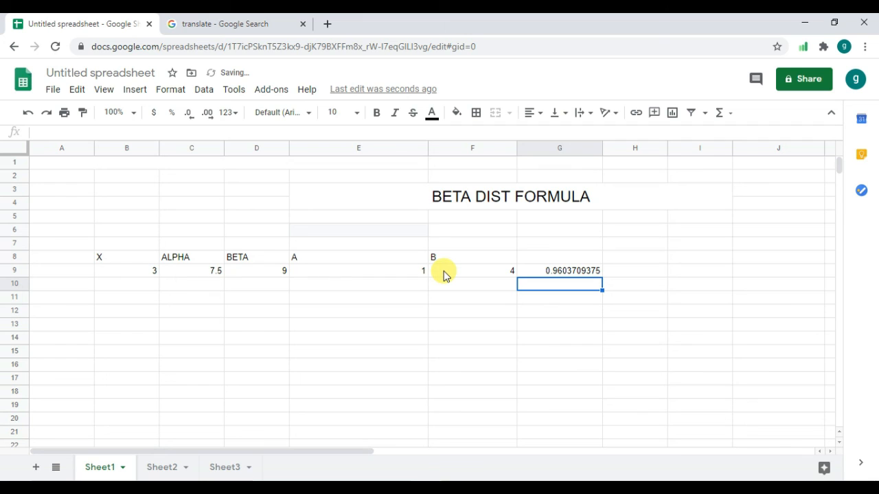